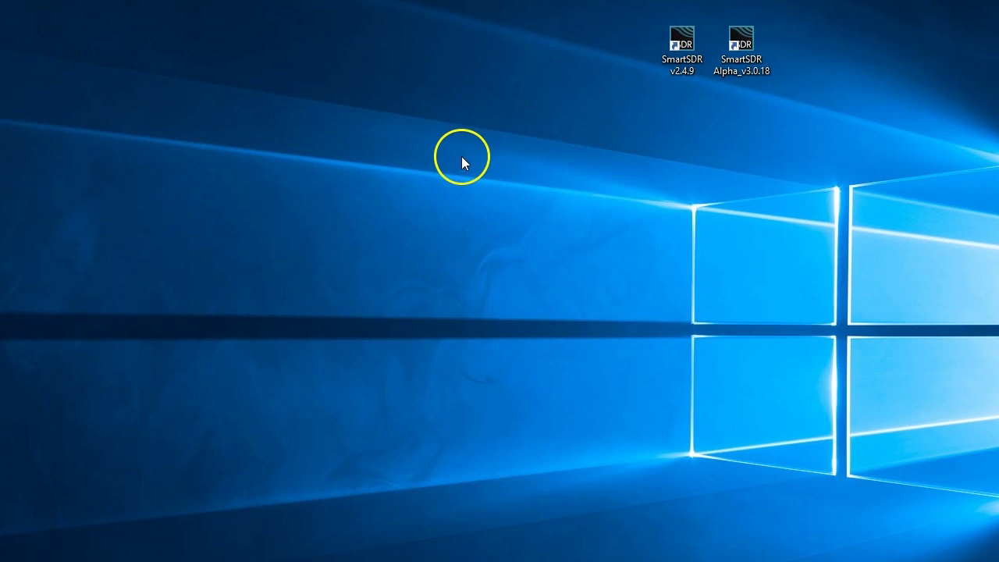
- Open SmartSDR v2.4.9 and export all profiles, memories and preferences to the 6600 Profiles folder inside Documents > Flex
click(681, 52)
click(627, 138)
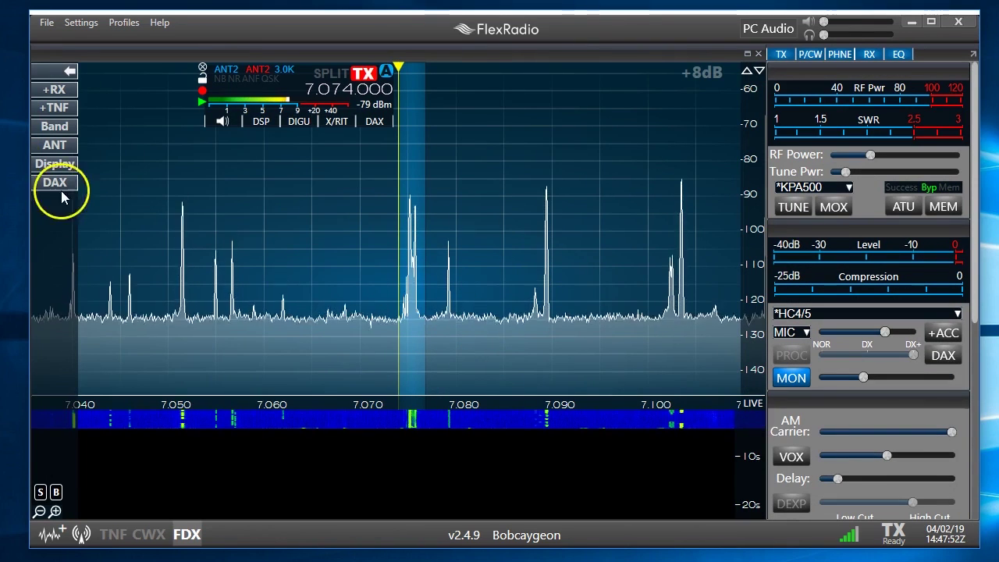
click(121, 24)
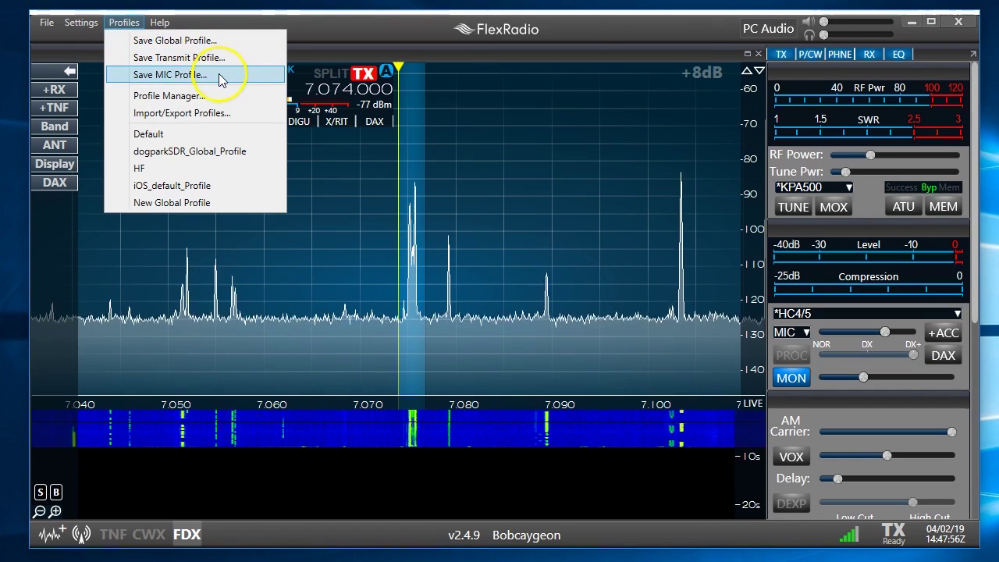
click(198, 115)
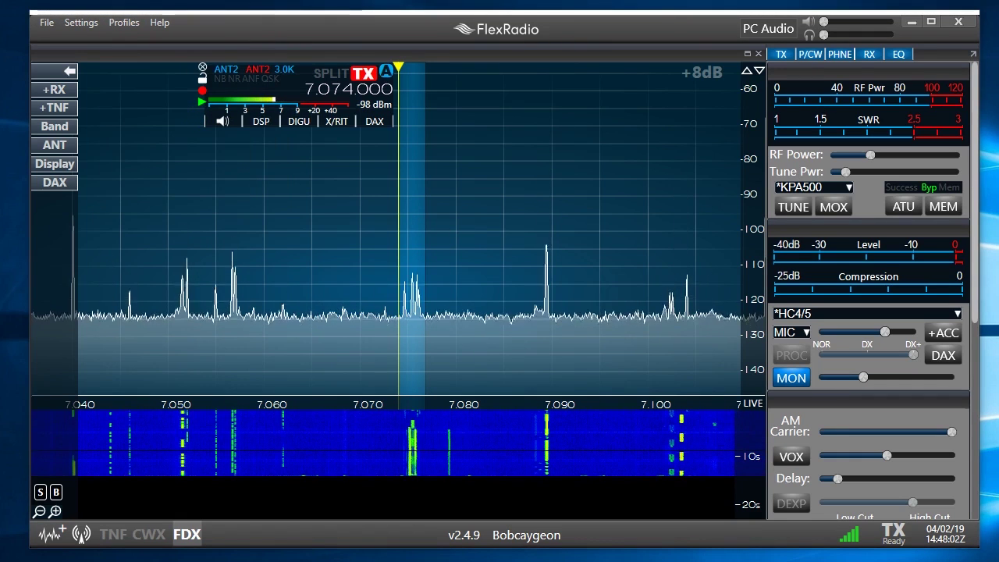
drag(27, 15, 306, 31)
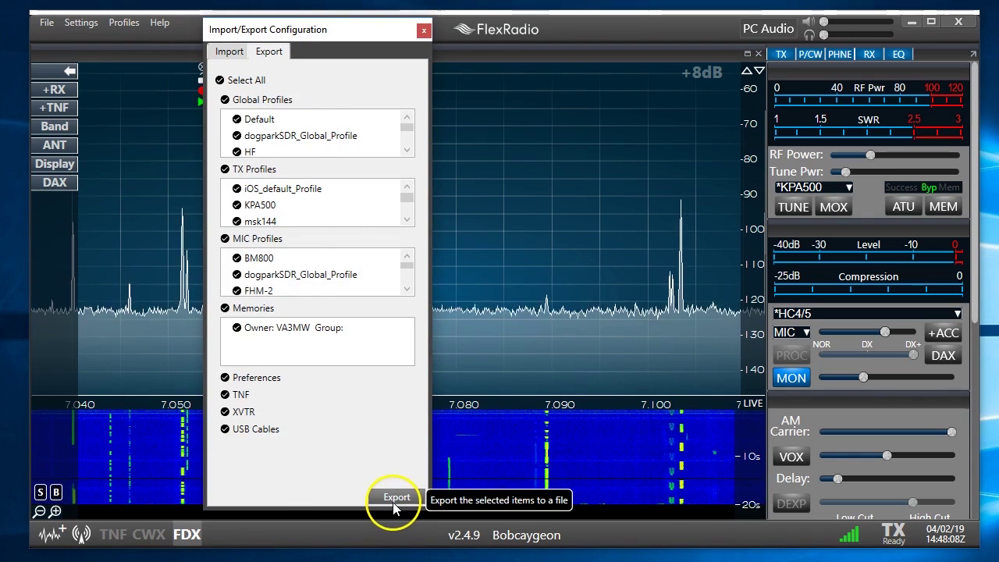
click(396, 497)
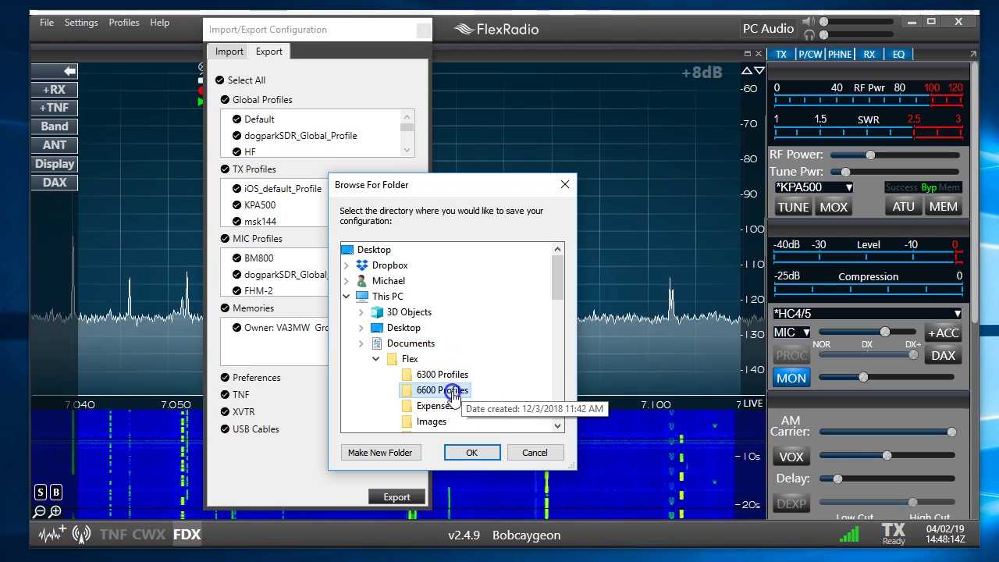
click(468, 453)
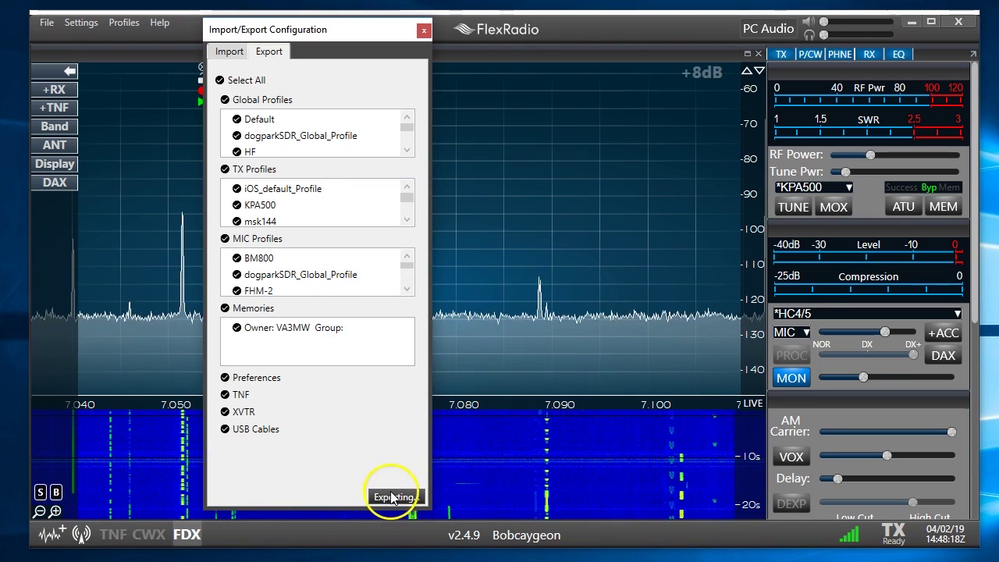
click(946, 28)
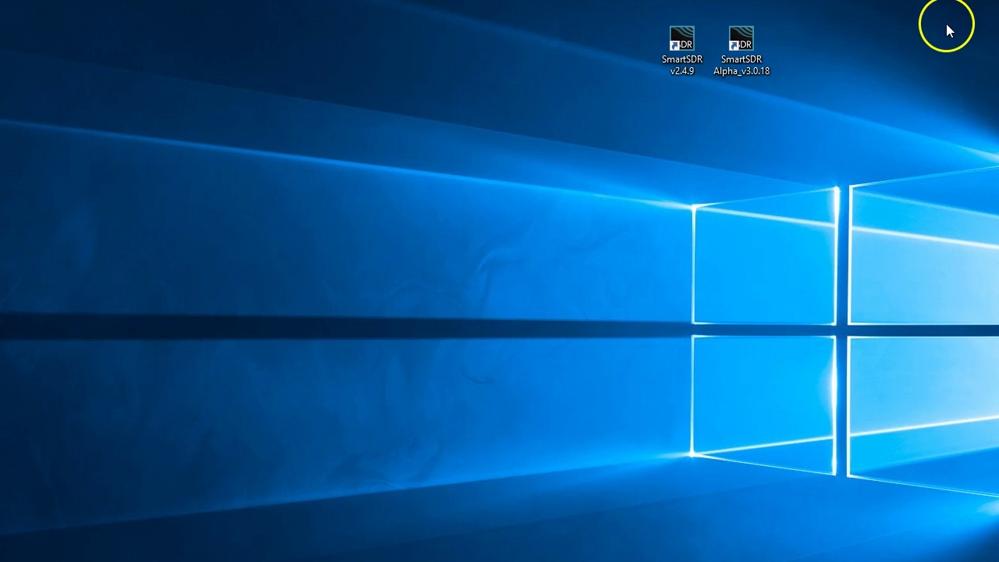
- Start SmartSDR Alpha_v3.0.18 and arrange the DAX Control Panel and SmartSDR CAT windows side by side
double_click(750, 47)
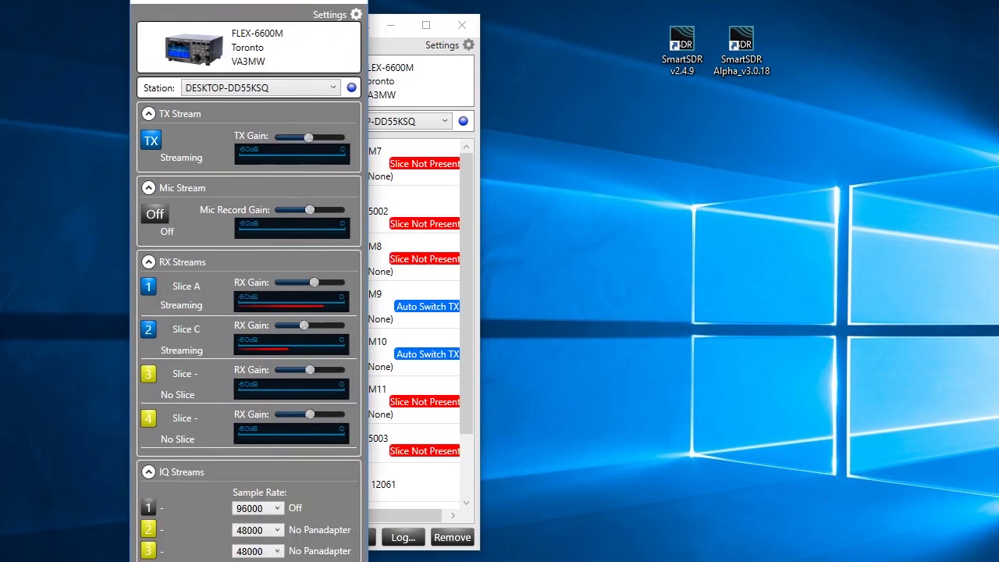
drag(165, 3, 64, 22)
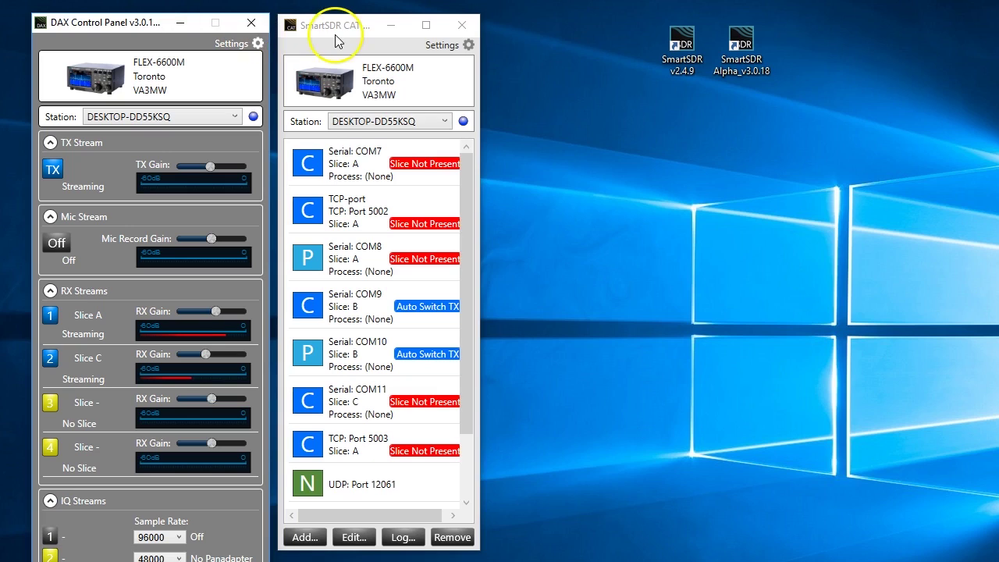
drag(347, 31, 469, 34)
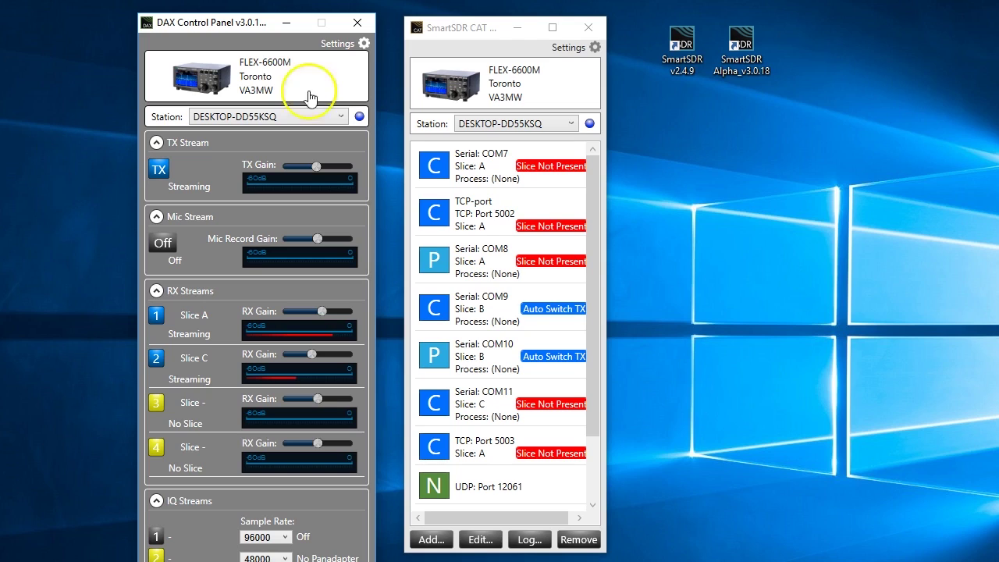
- Review the stations offered in the DAX Control Panel, keeping DESKTOP-DD55KSQ selected
click(341, 118)
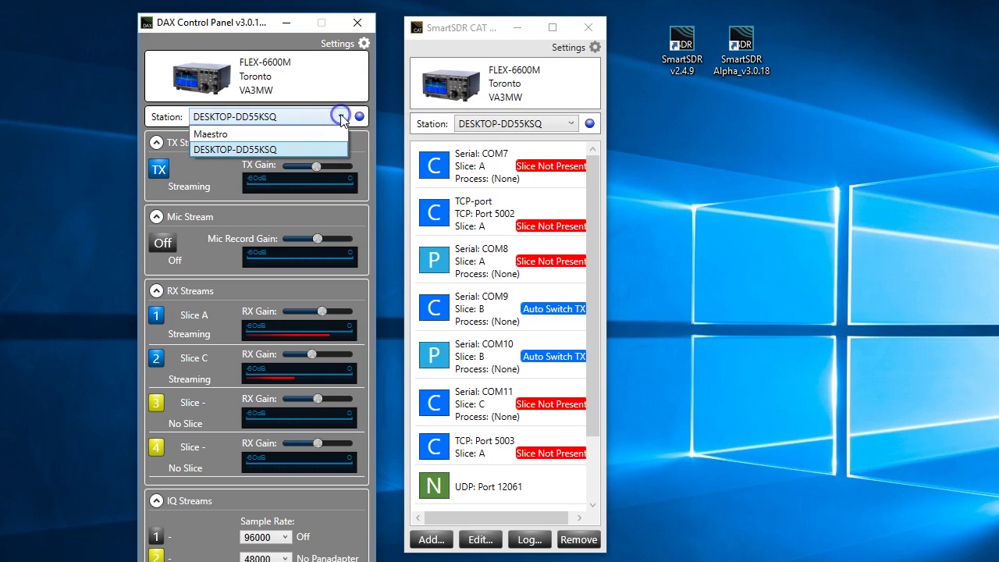
drag(324, 126, 316, 131)
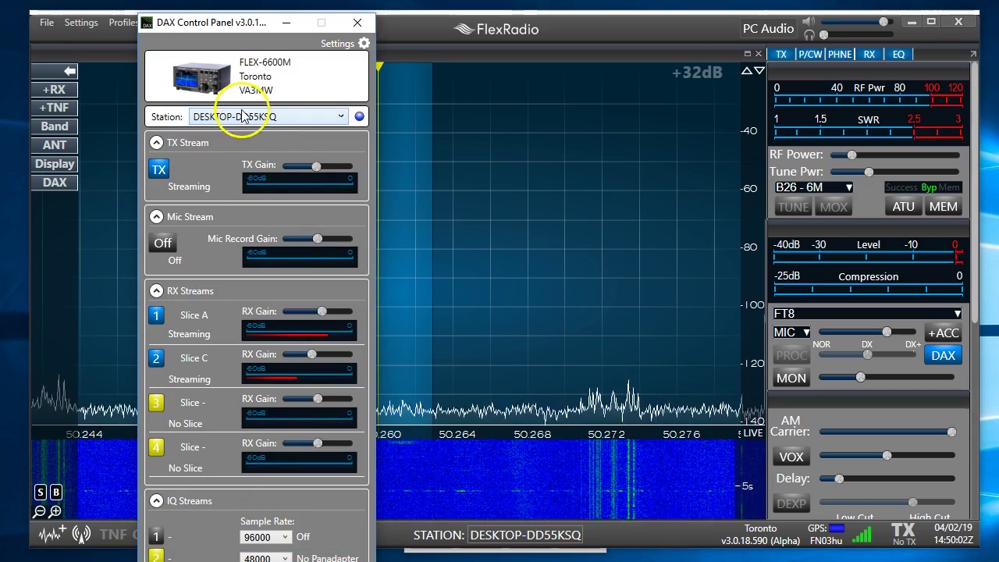
click(243, 116)
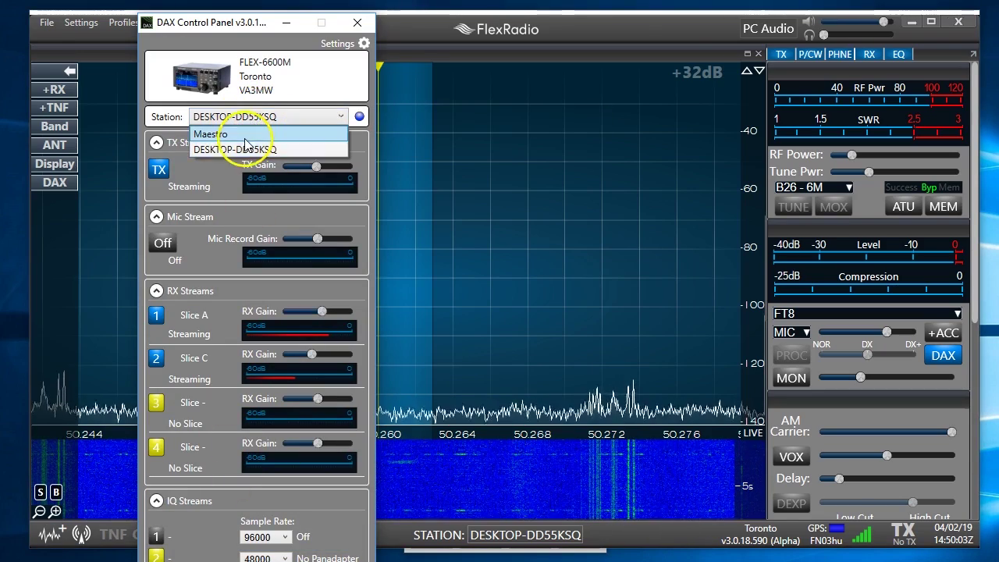
click(237, 148)
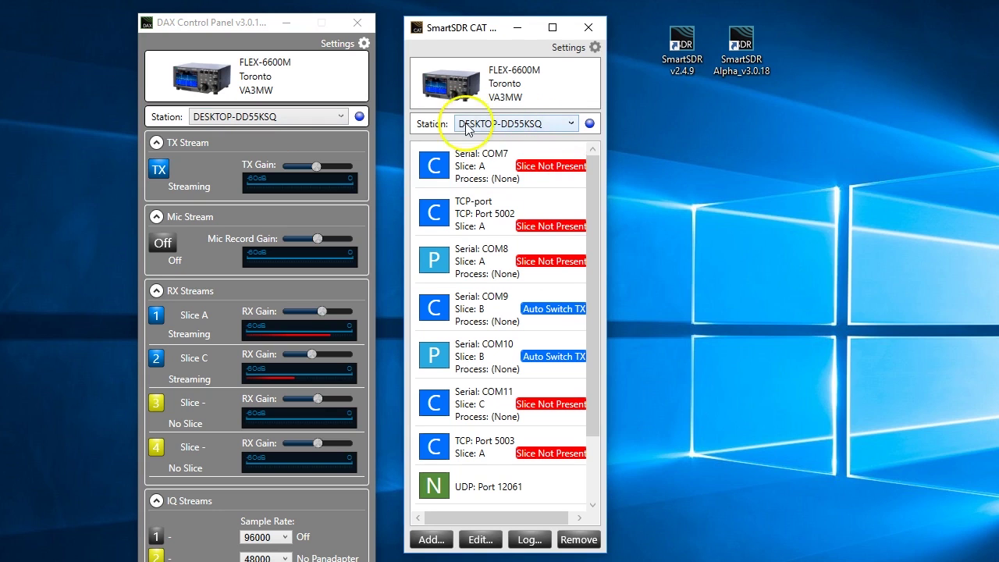
- Set the station to Maestro in both the DAX Control Panel and SmartSDR CAT
click(341, 117)
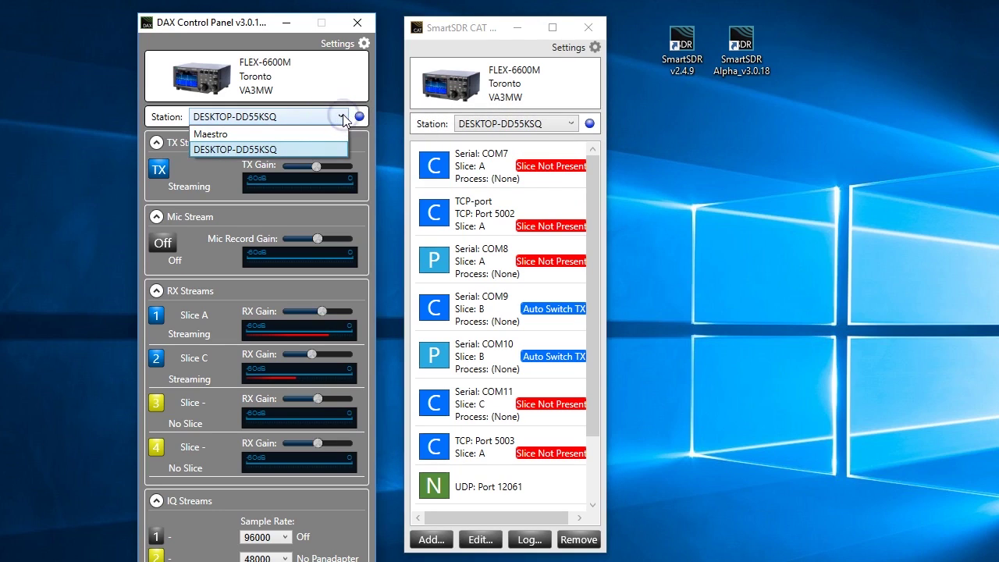
click(318, 133)
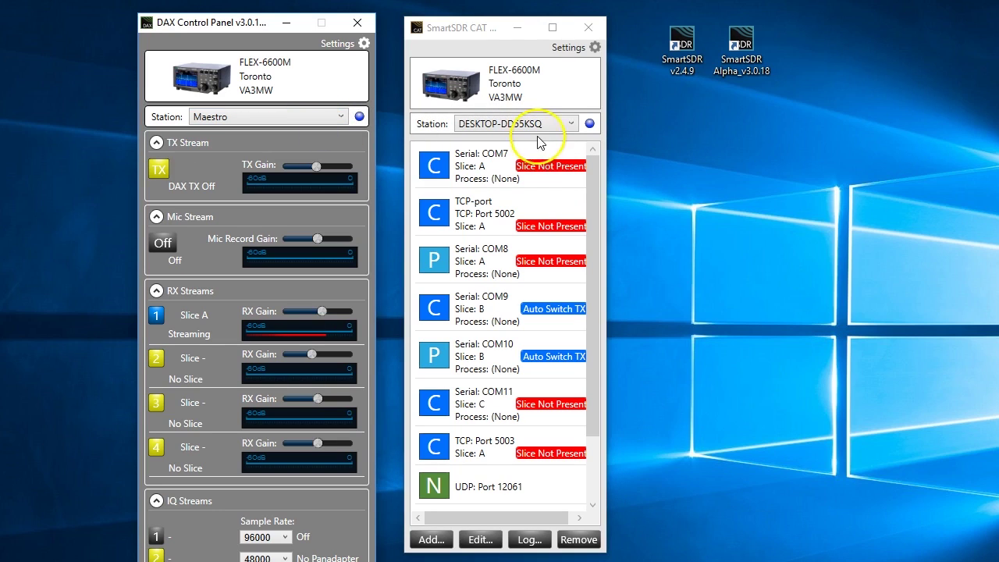
click(572, 122)
click(511, 138)
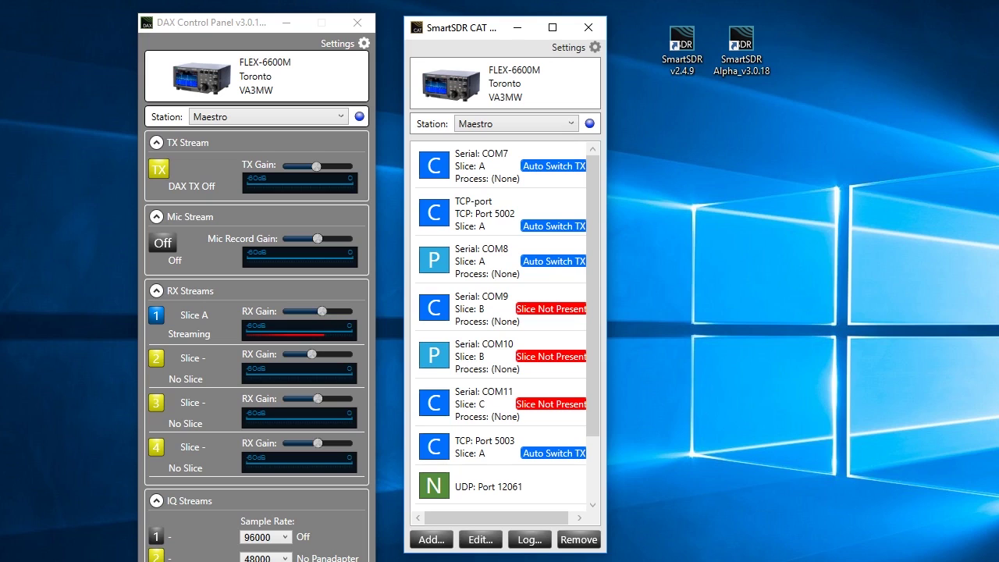
- Set the station back to DESKTOP-DD55KSQ in both the DAX Control Panel and SmartSDR CAT
click(339, 116)
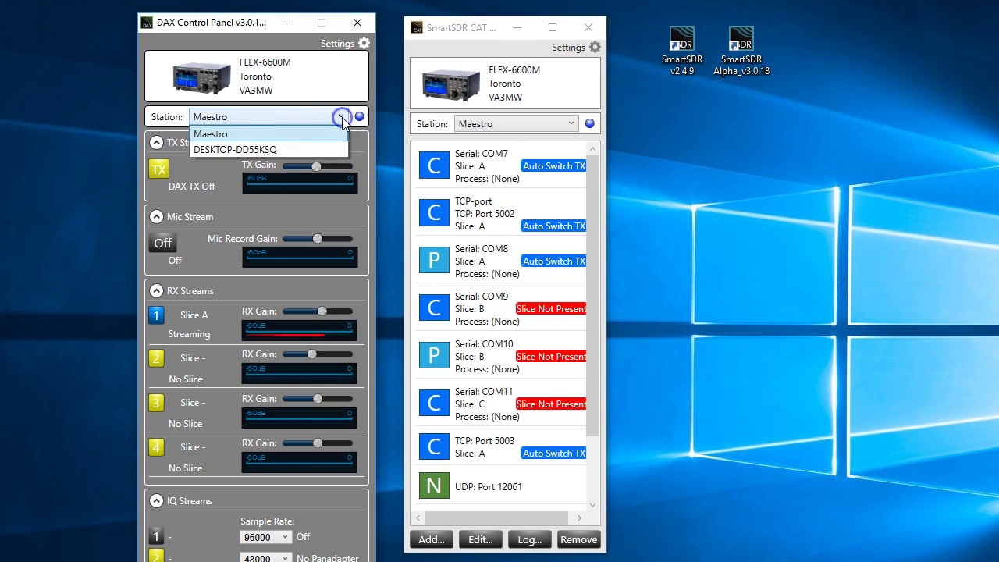
click(301, 148)
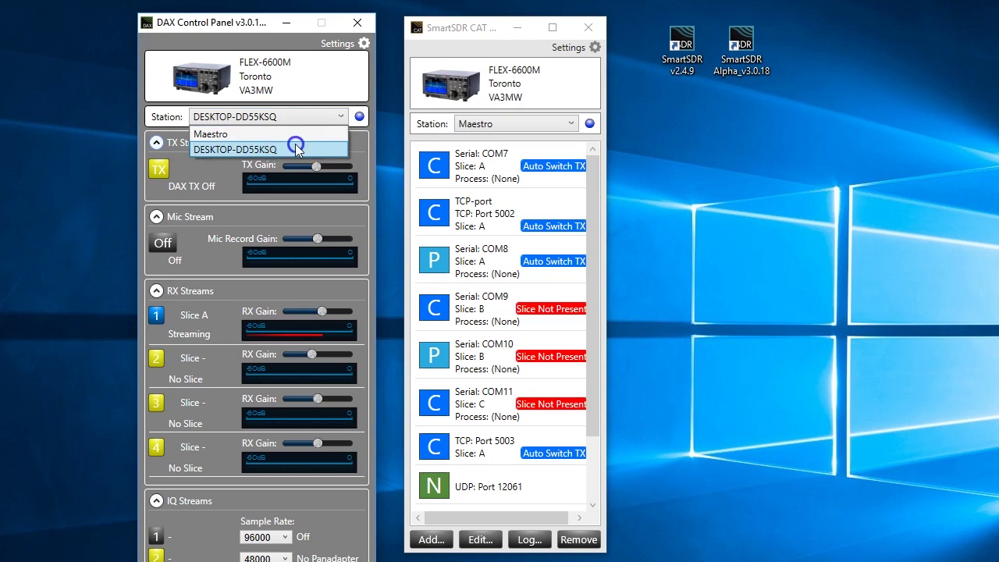
click(572, 124)
click(577, 152)
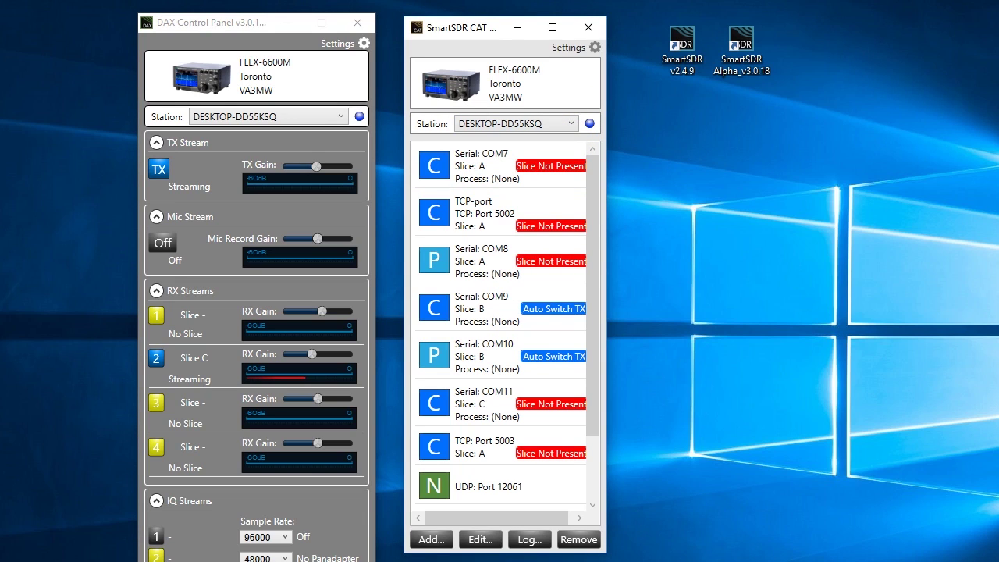
- Switch to the main SmartSDR window and check the transmit indicator for the PTT source and transmitting station
key(alt+Tab)
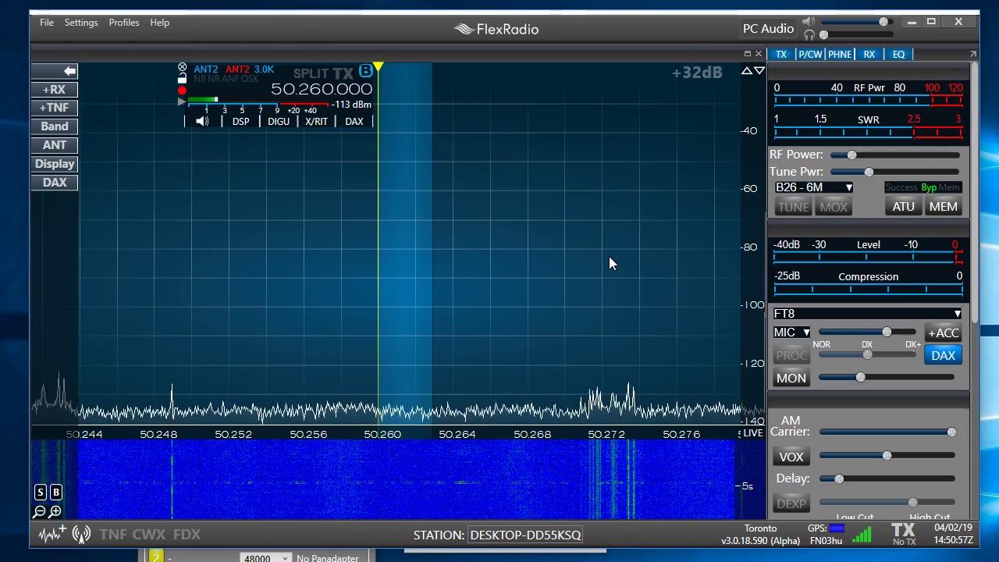
click(730, 183)
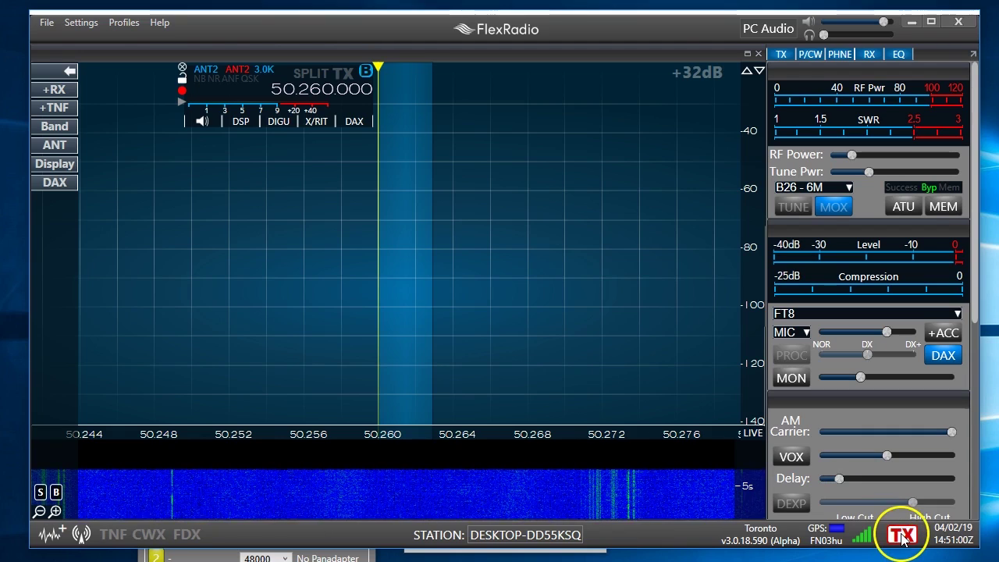
mouse_move(901, 537)
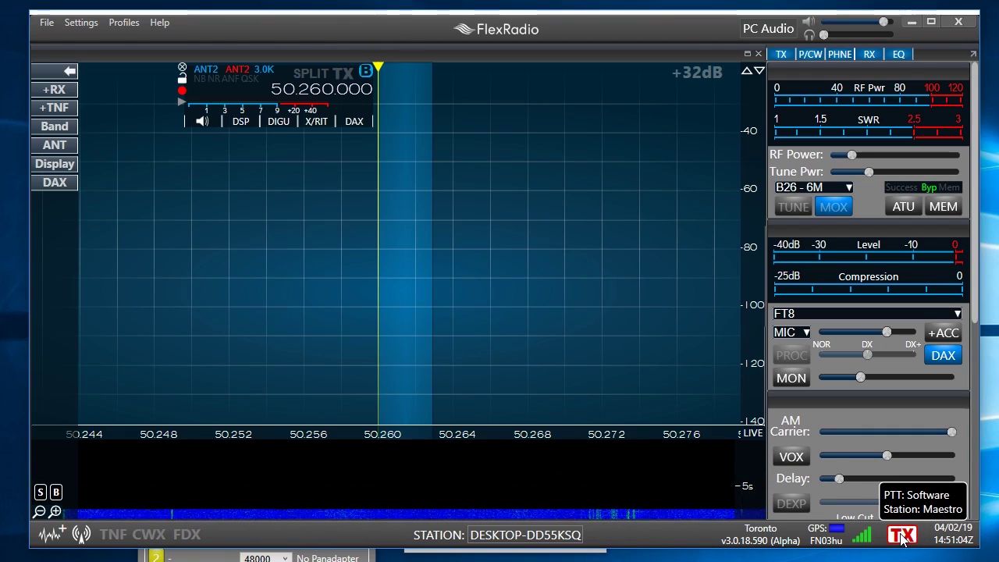
click(901, 537)
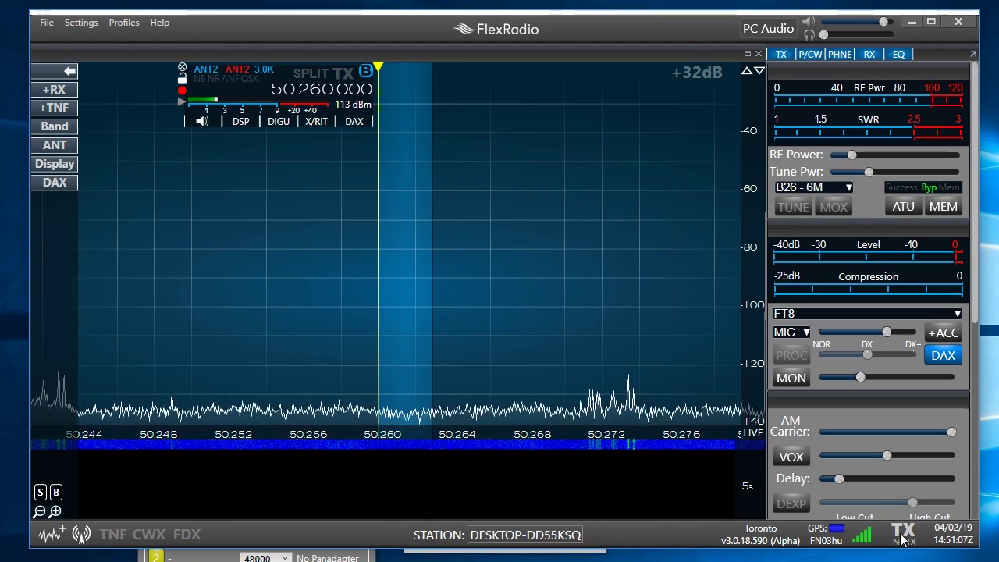
click(901, 537)
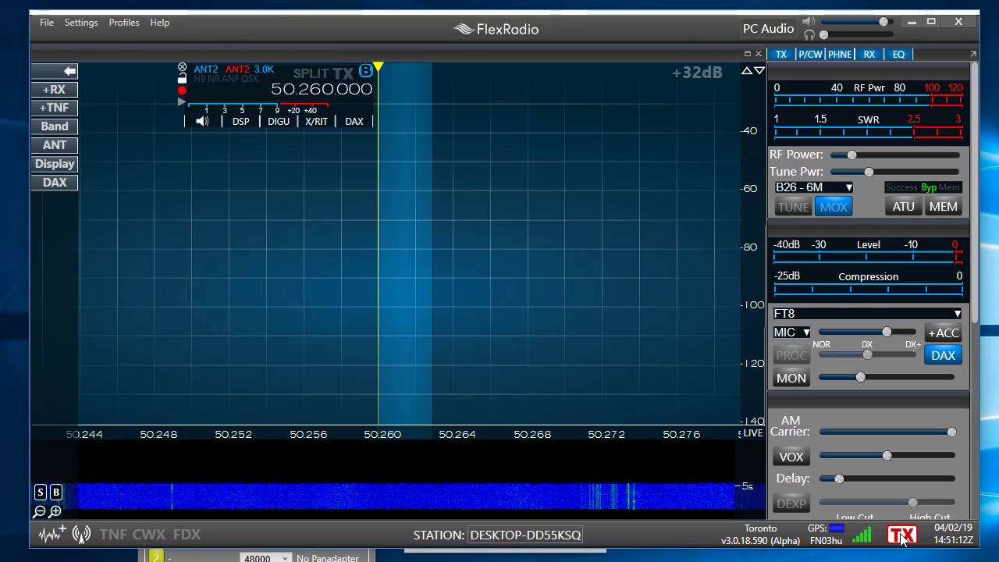
click(901, 537)
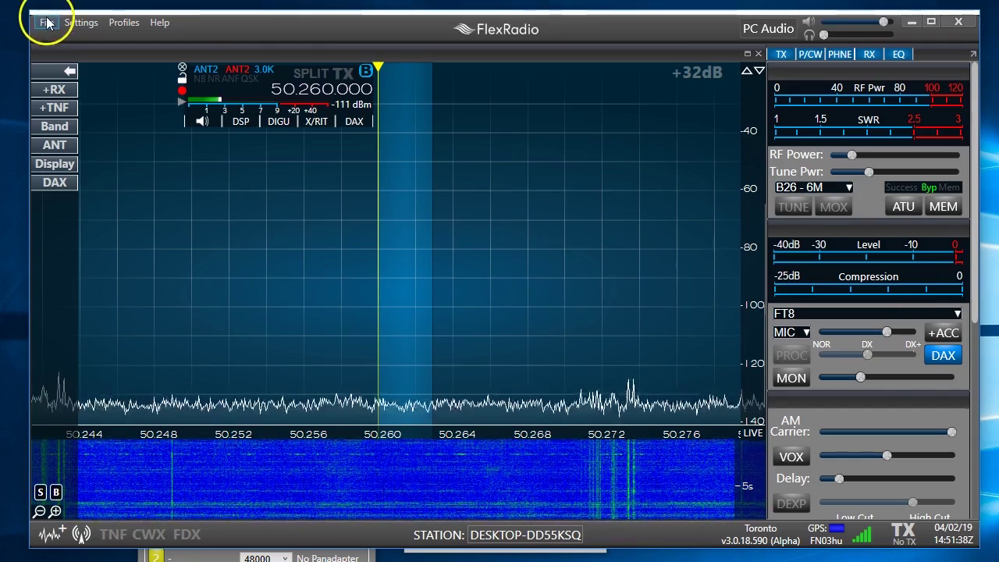
- Open the TX Band Settings and examine the power, PTT inhibit and TX output options for each band
click(78, 24)
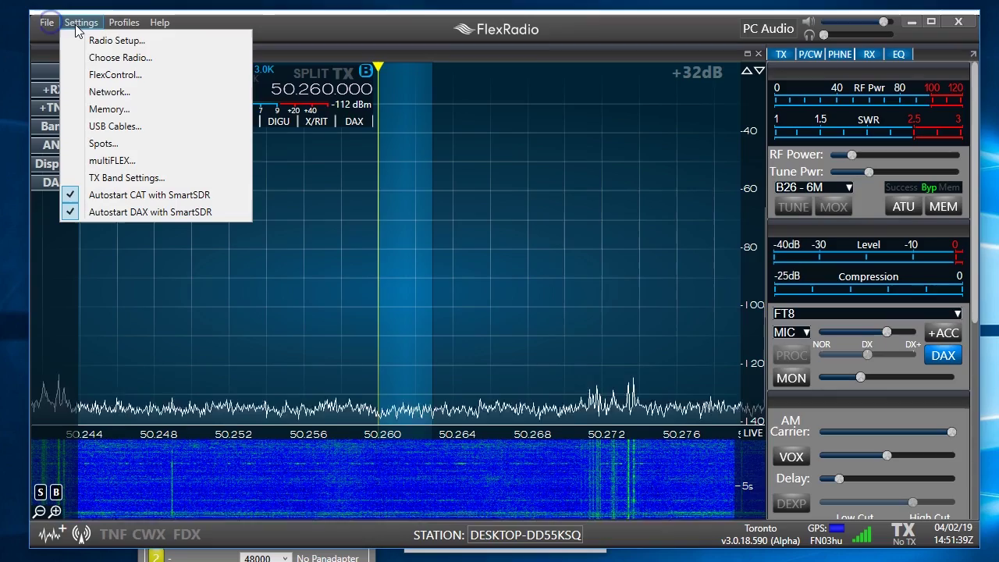
click(125, 178)
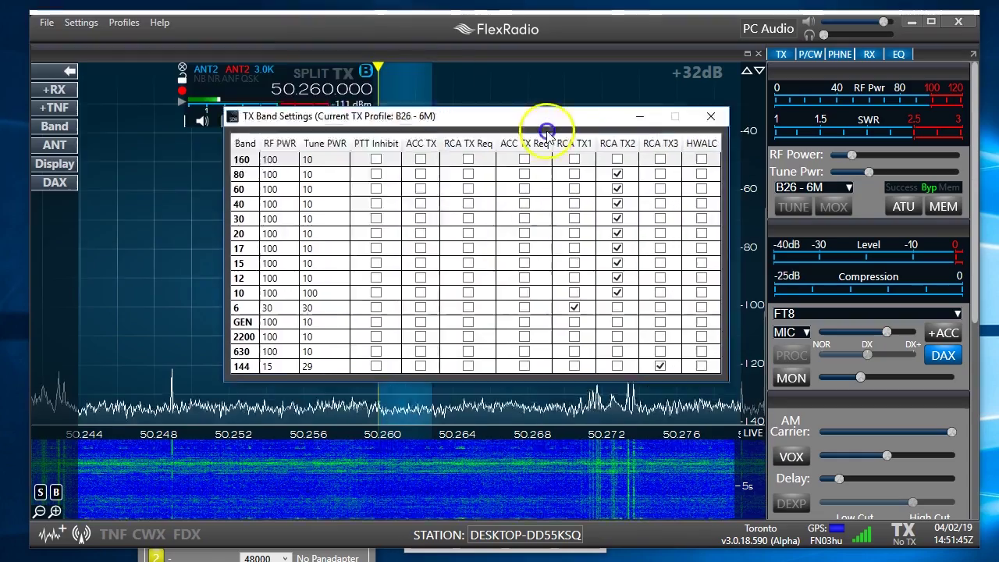
drag(538, 133, 500, 145)
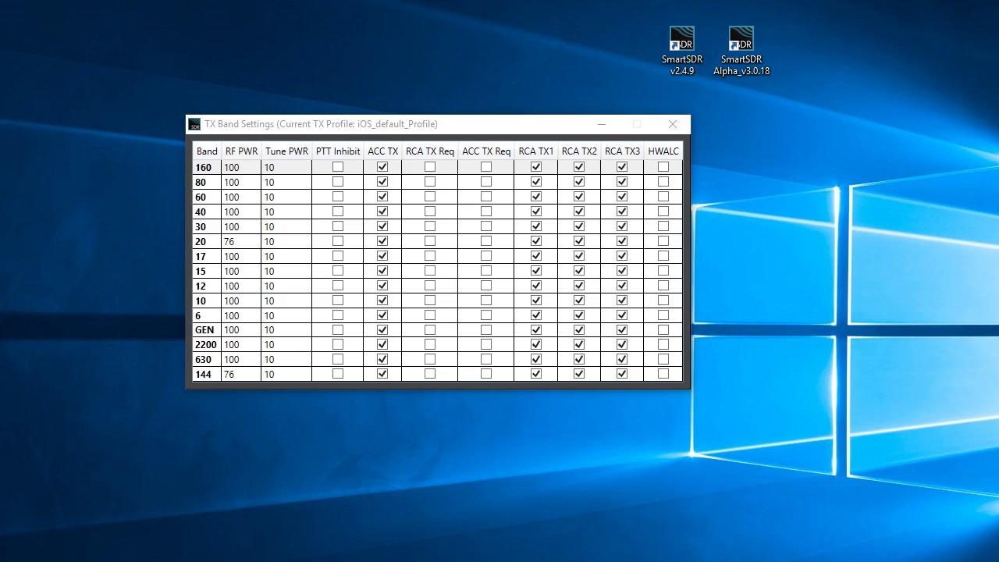
- View the image of the Maestro transmit display, and bring the FlexRadio website in the browser fully into view
drag(31, 9, 502, 0)
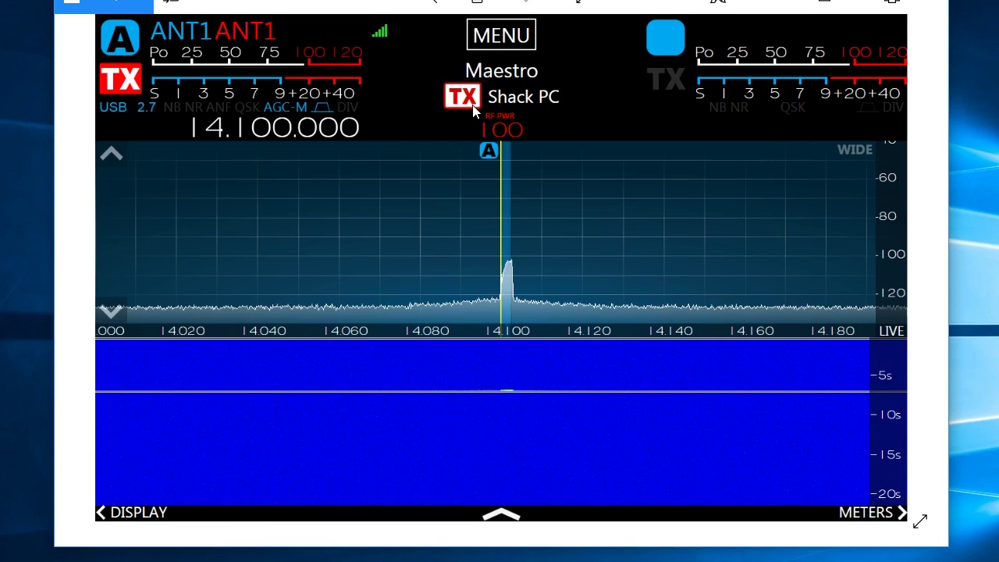
click(431, 110)
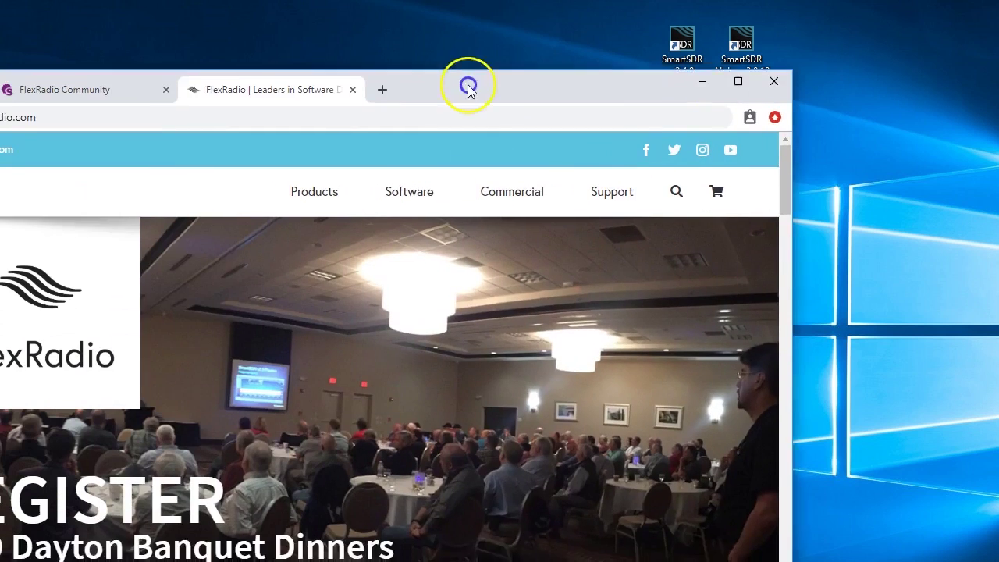
drag(469, 85, 681, 23)
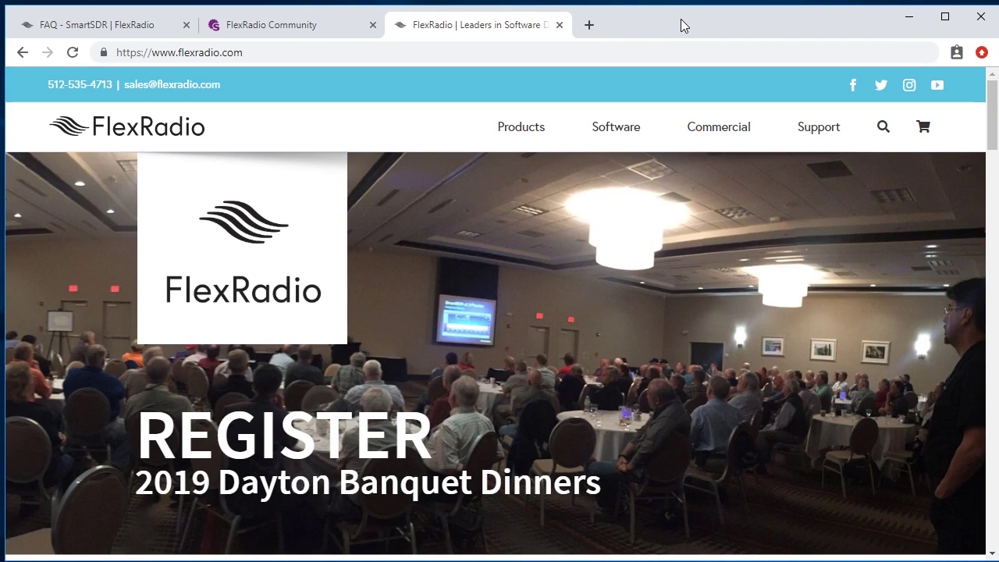
- Look at the FlexRadio Community page and browse the SmartSDR V3.0 Frequently Asked Questions
click(258, 24)
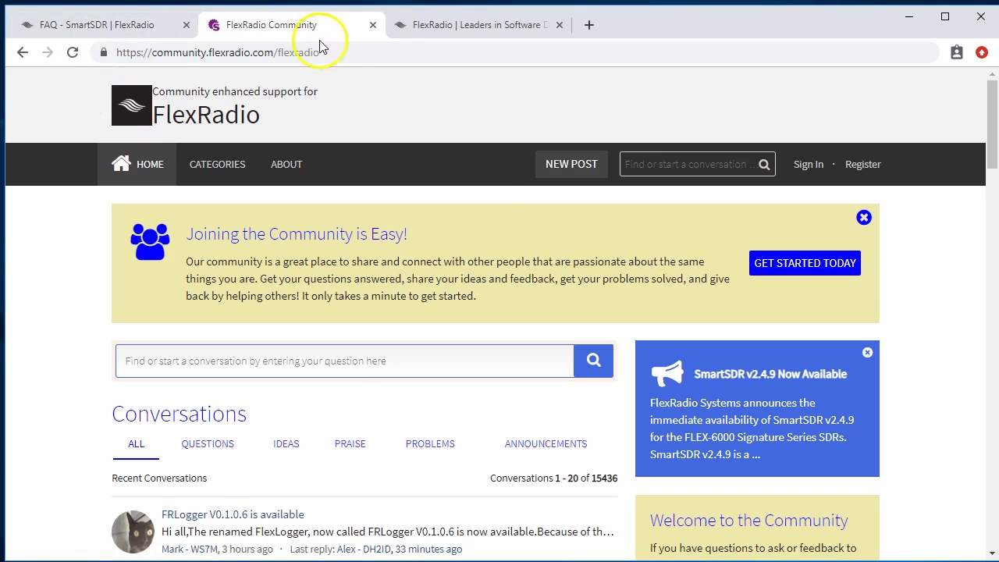
click(123, 27)
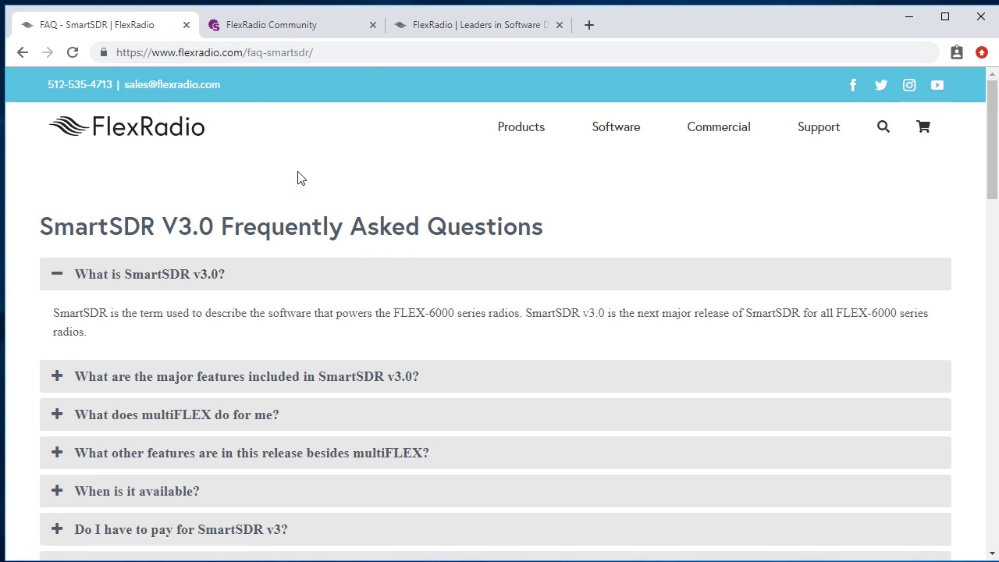
scroll(297, 178, down, 7)
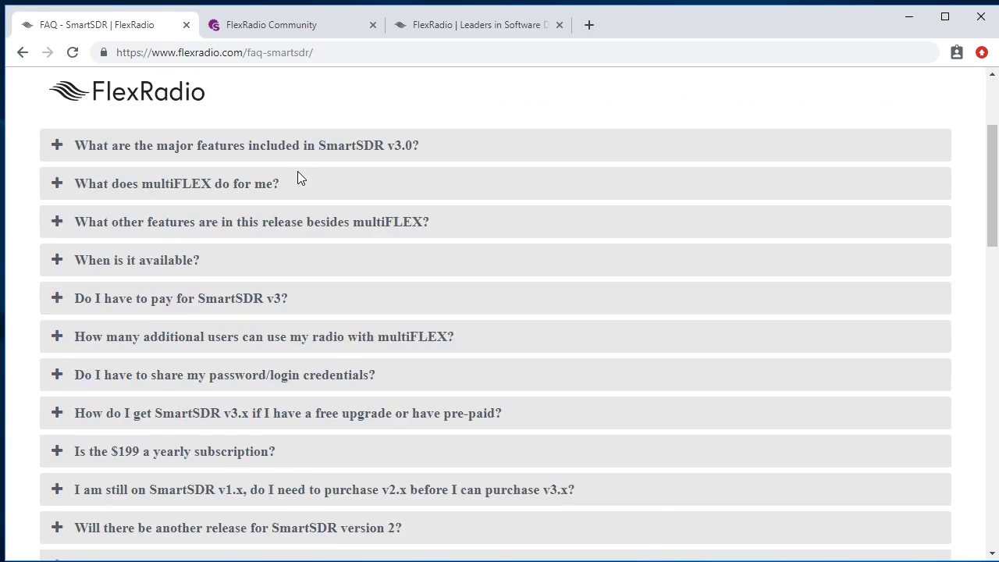
scroll(297, 178, down, 1)
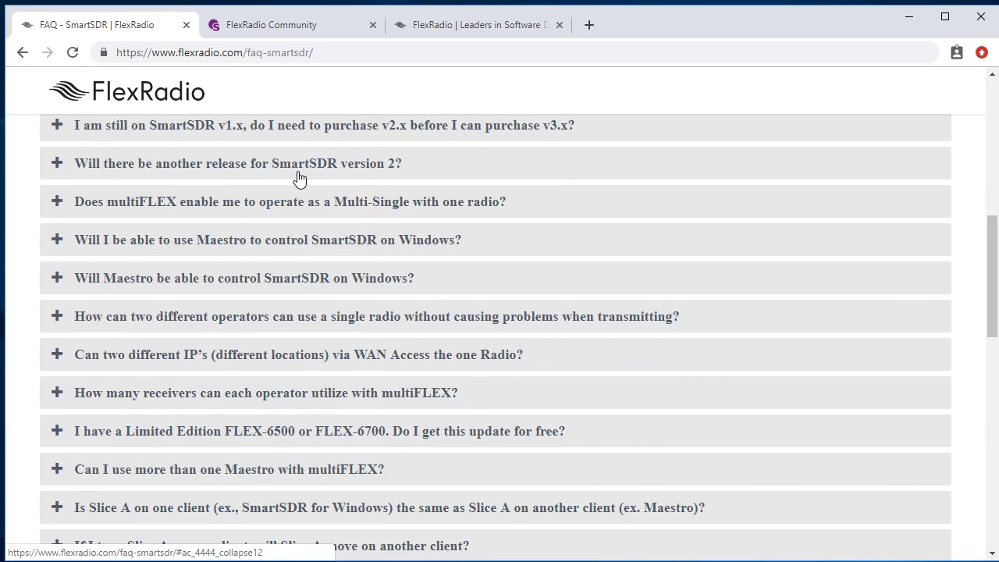
scroll(298, 178, up, 8)
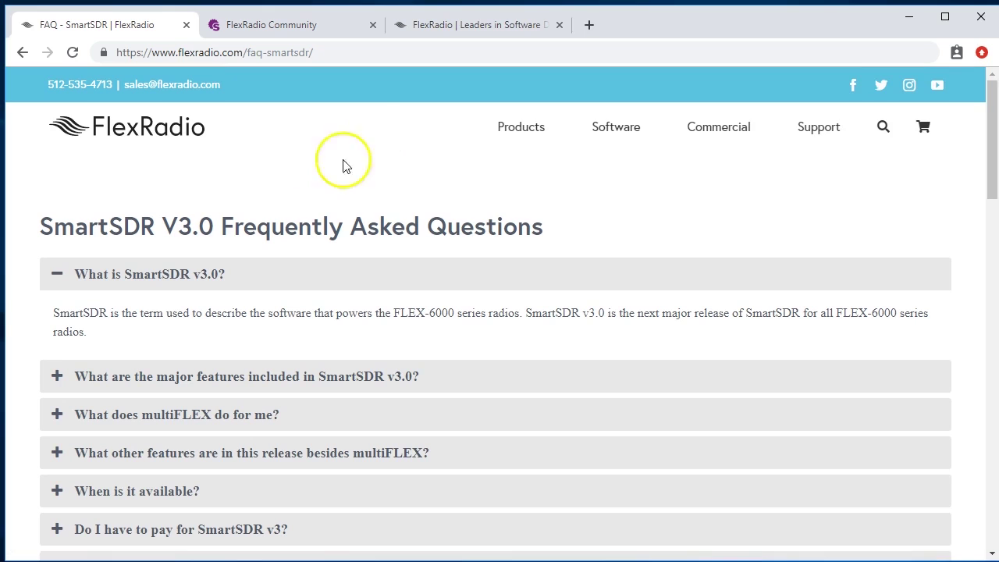
- Go from the FlexRadio home page to the support HelpDesk and open "How to Submit a Request for Technical Support"
click(462, 26)
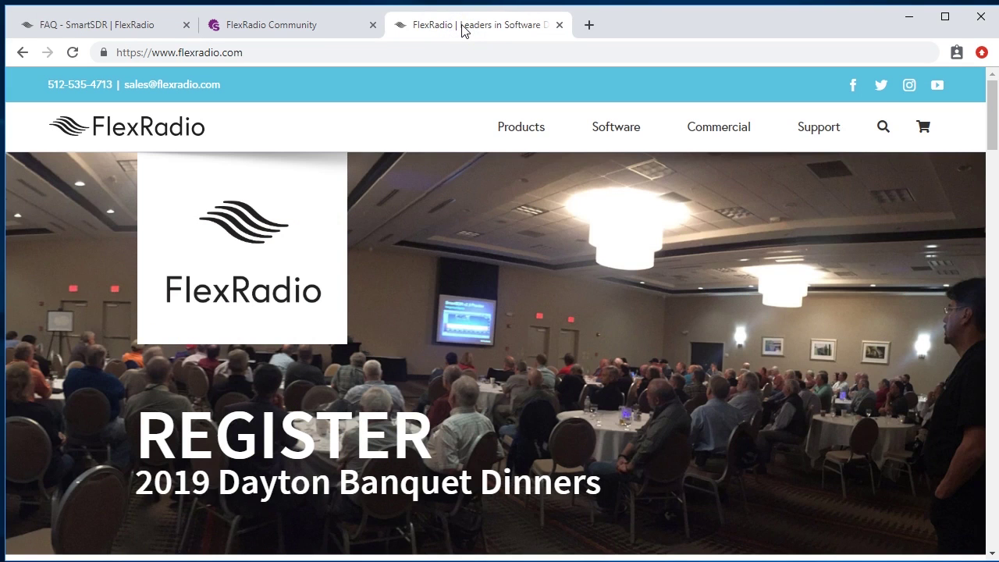
mouse_move(819, 127)
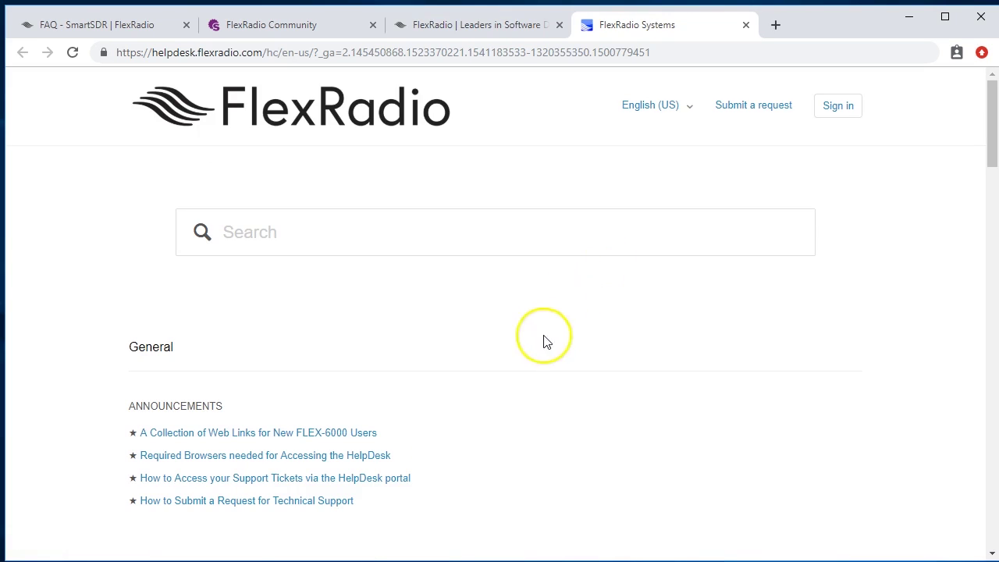
click(335, 500)
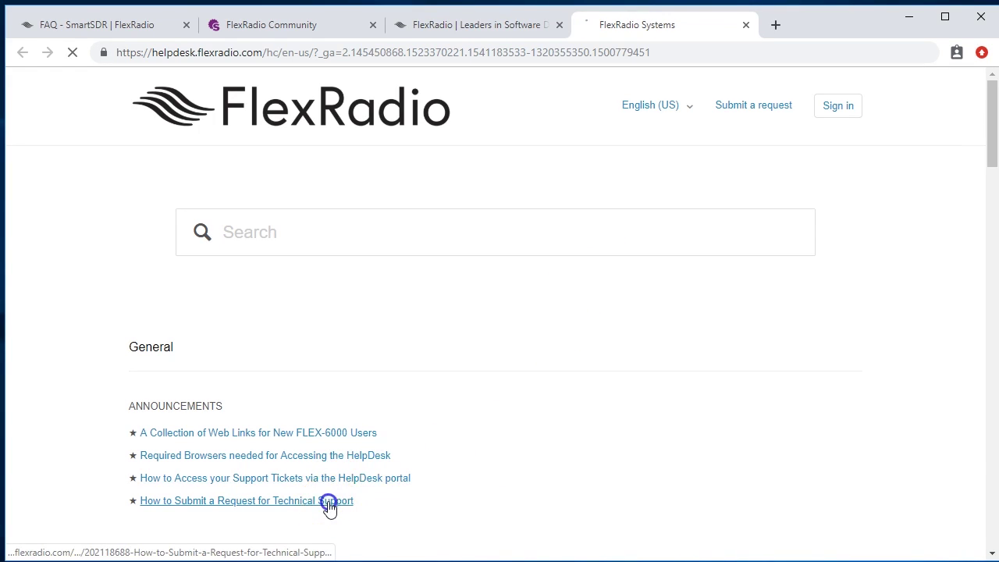